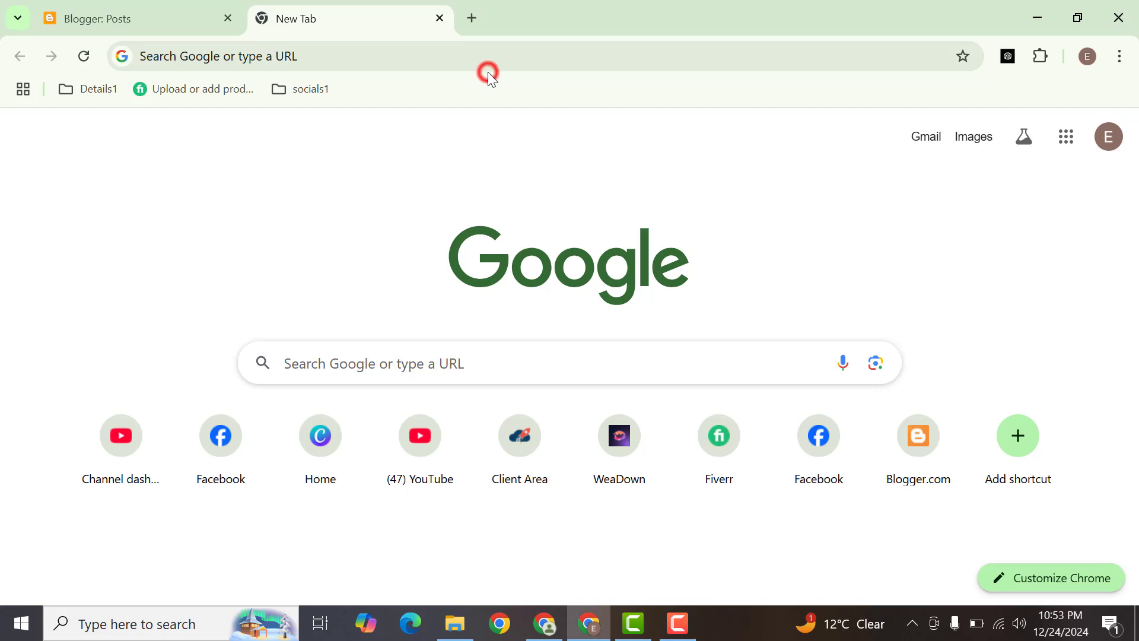
Step: Open canva.com and start uploading a file from the computer
text(can)
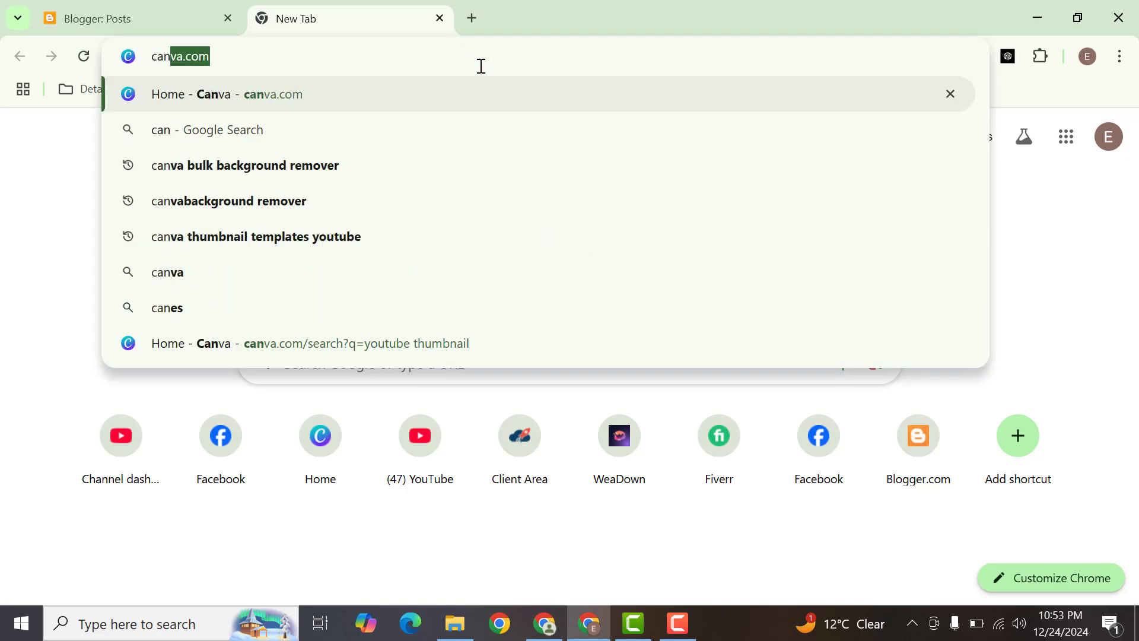
key(Return)
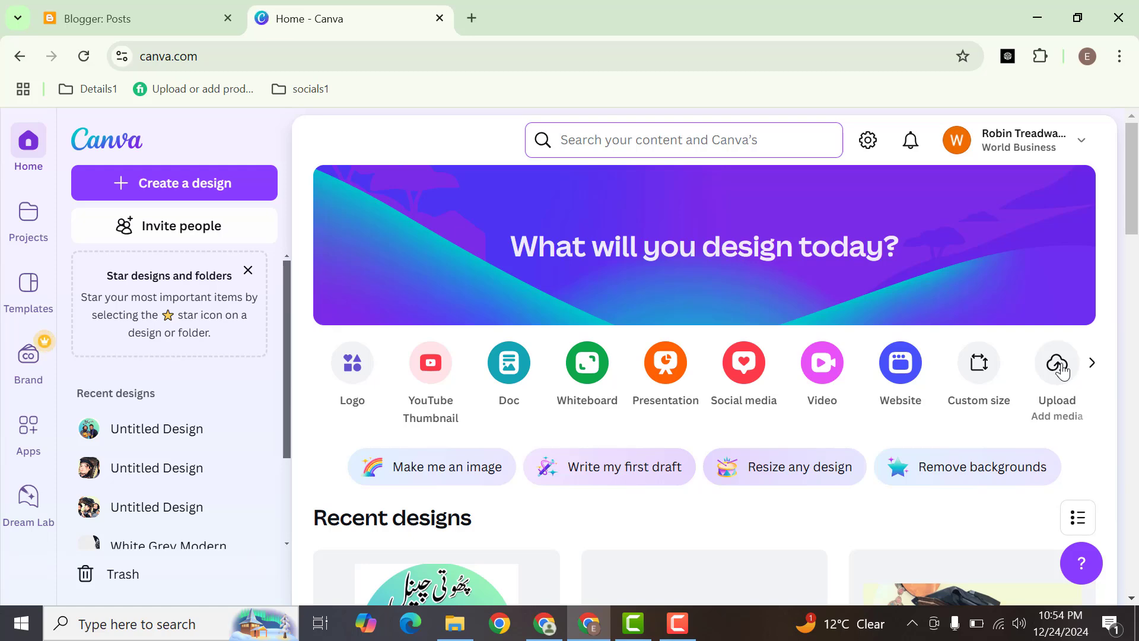
click(1061, 371)
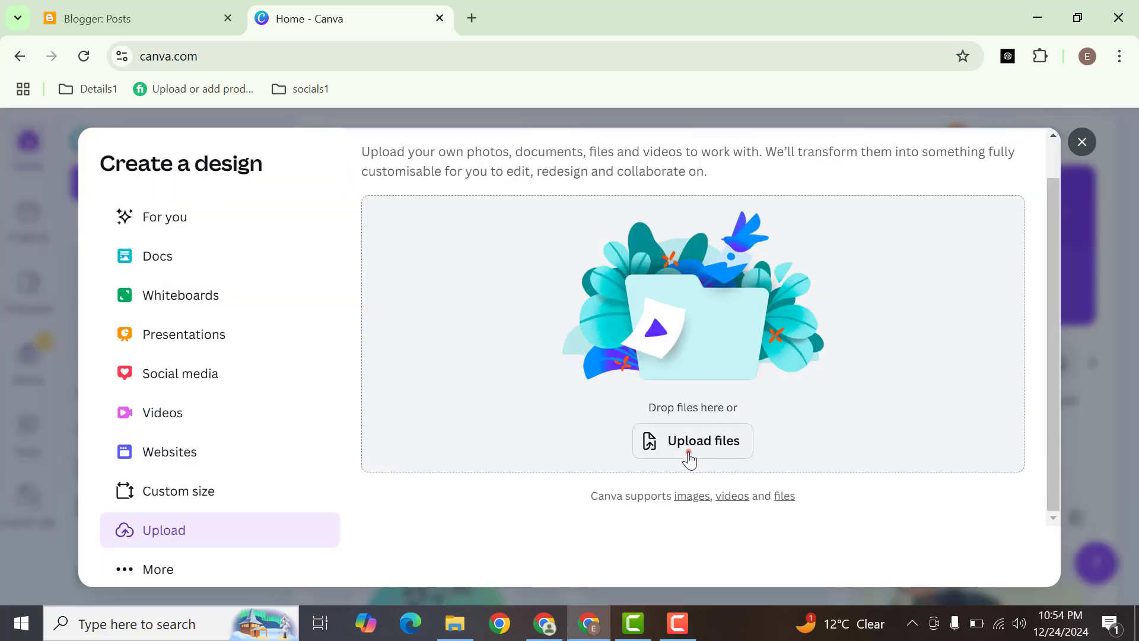
click(688, 452)
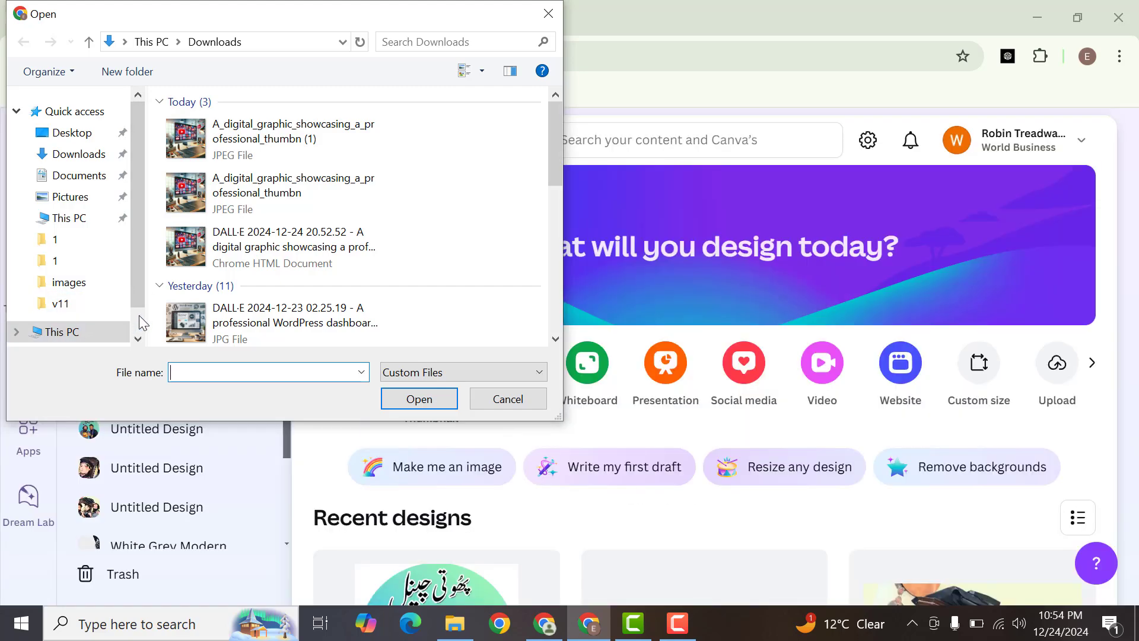
Step: Browse to the temp1 folder on Local Disk (E:) in the file selection dialog
scroll(141, 326, down, 1)
click(65, 296)
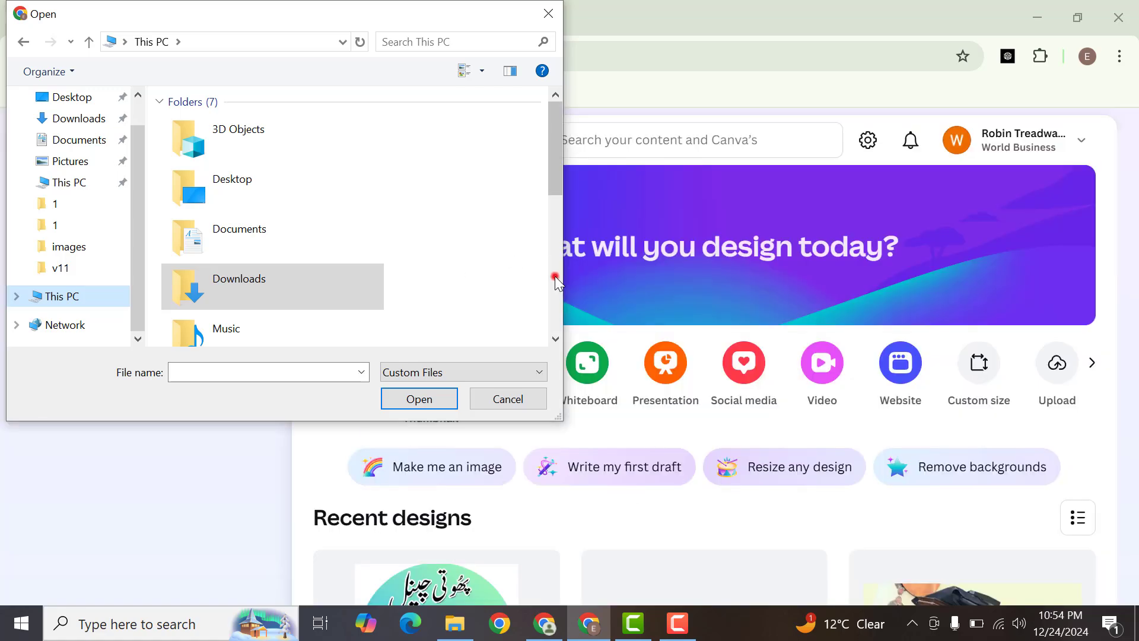
click(554, 276)
scroll(557, 233, down, 3)
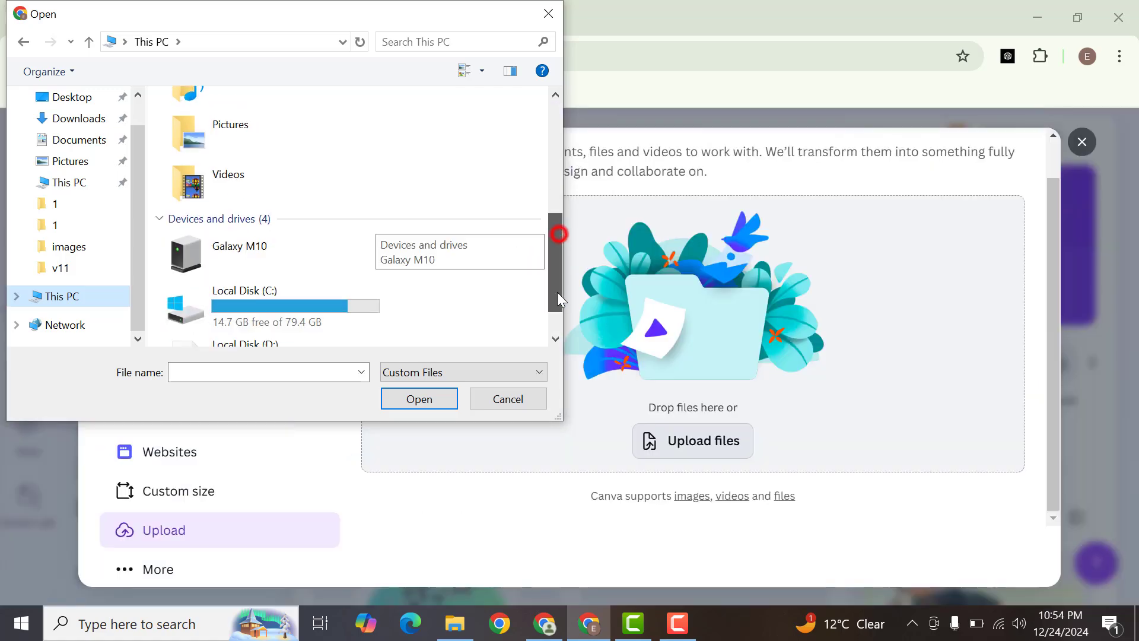
click(262, 318)
double_click(262, 318)
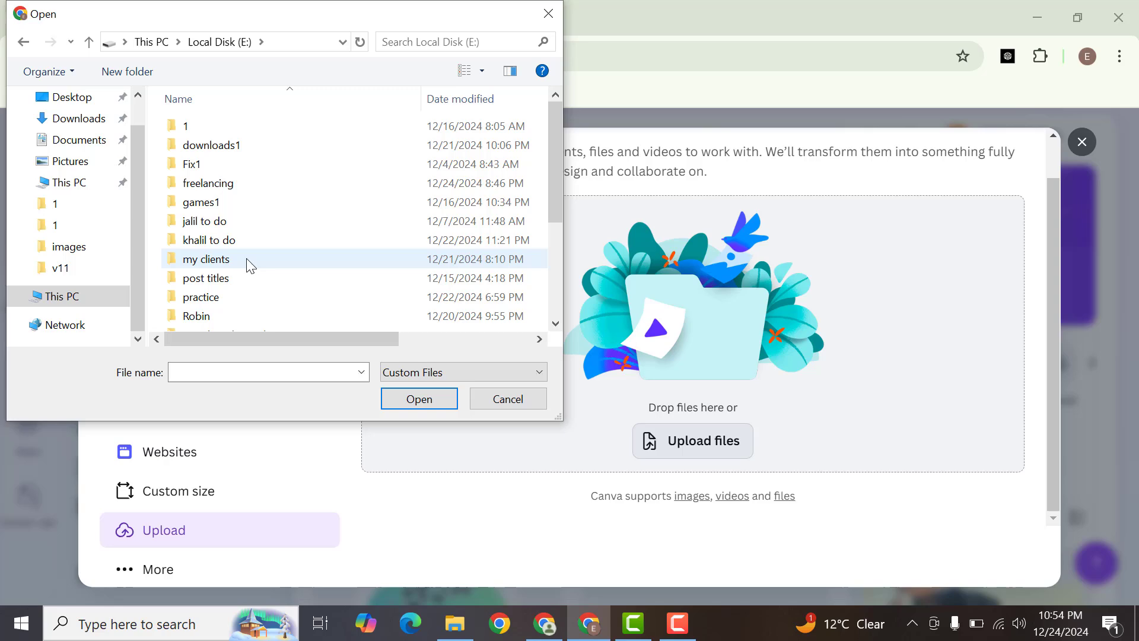
click(247, 258)
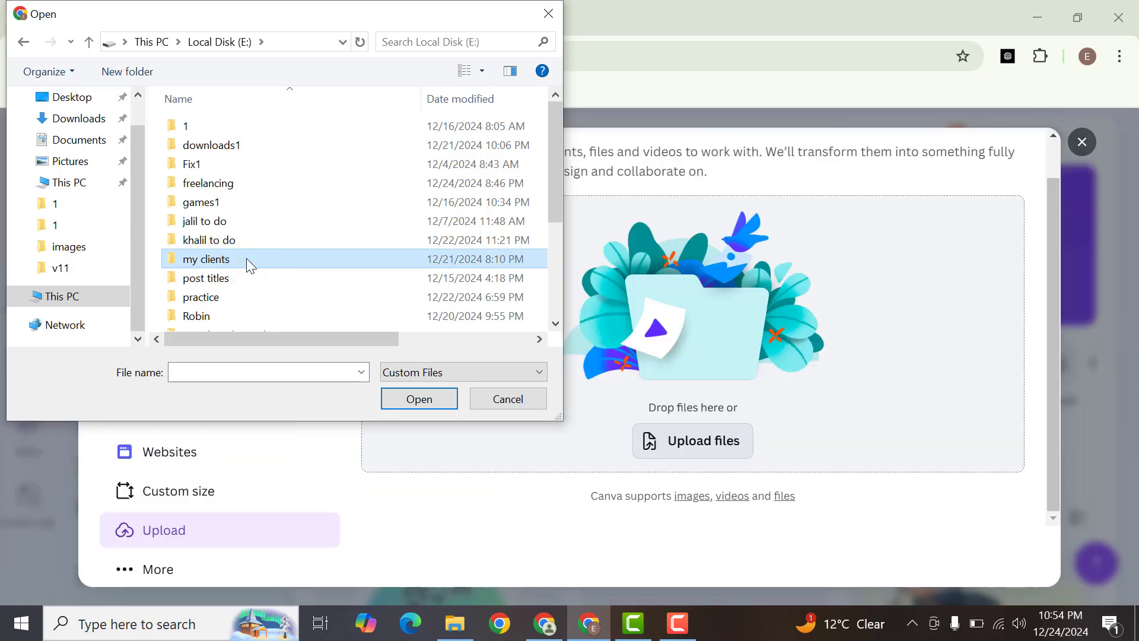
key(t)
key(t)
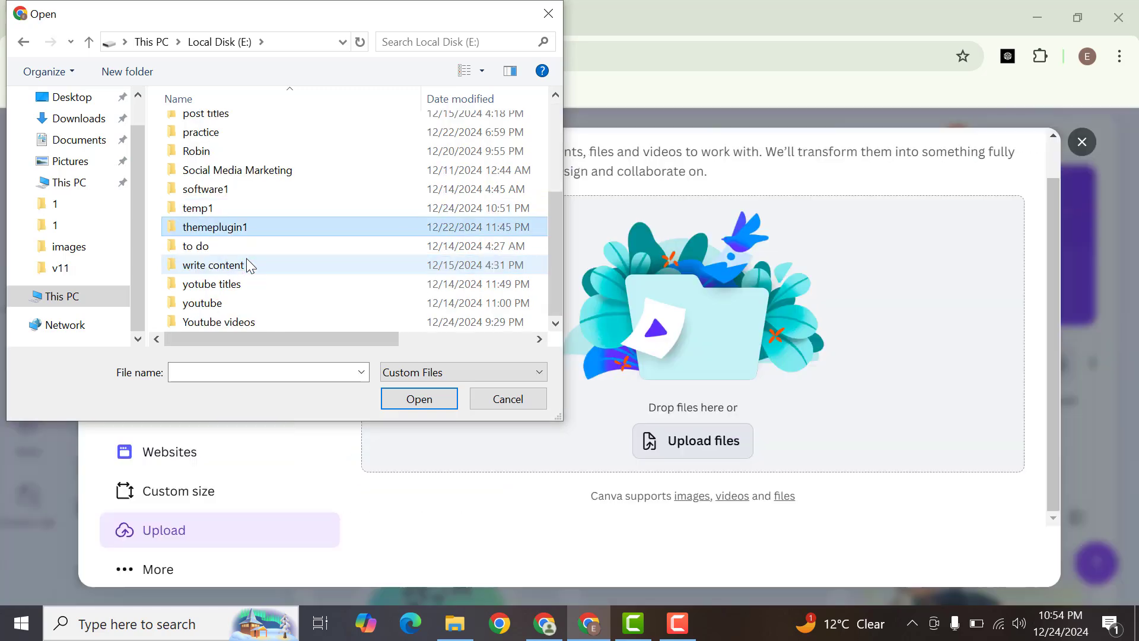
key(Up)
key(Return)
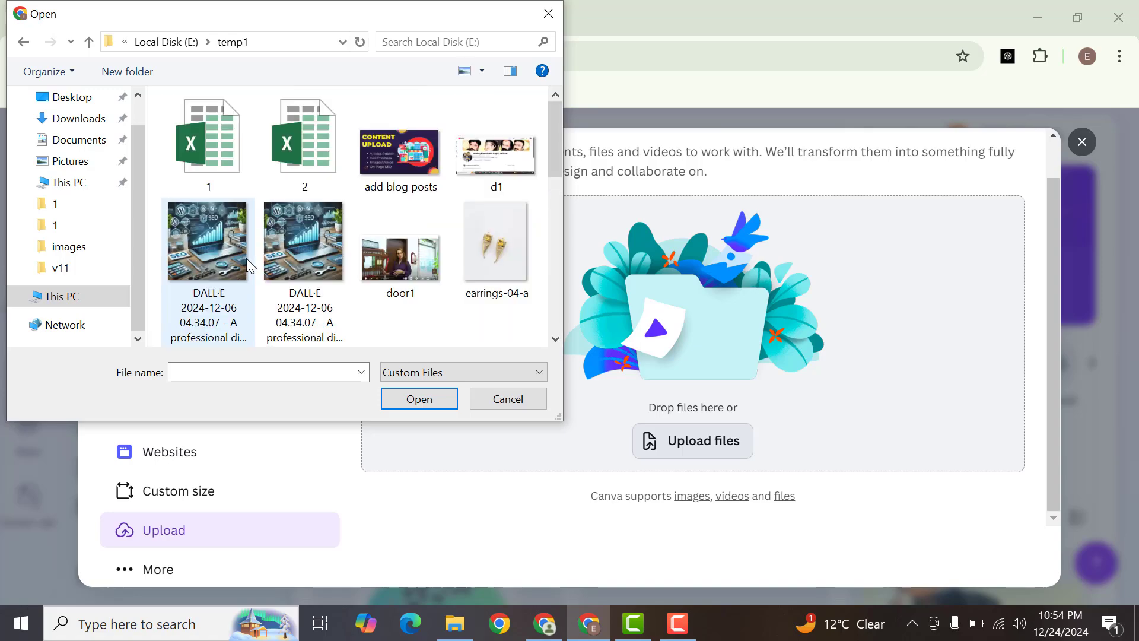
Step: Upload the y1 bed image from the temp1 folder
key(y)
key(t)
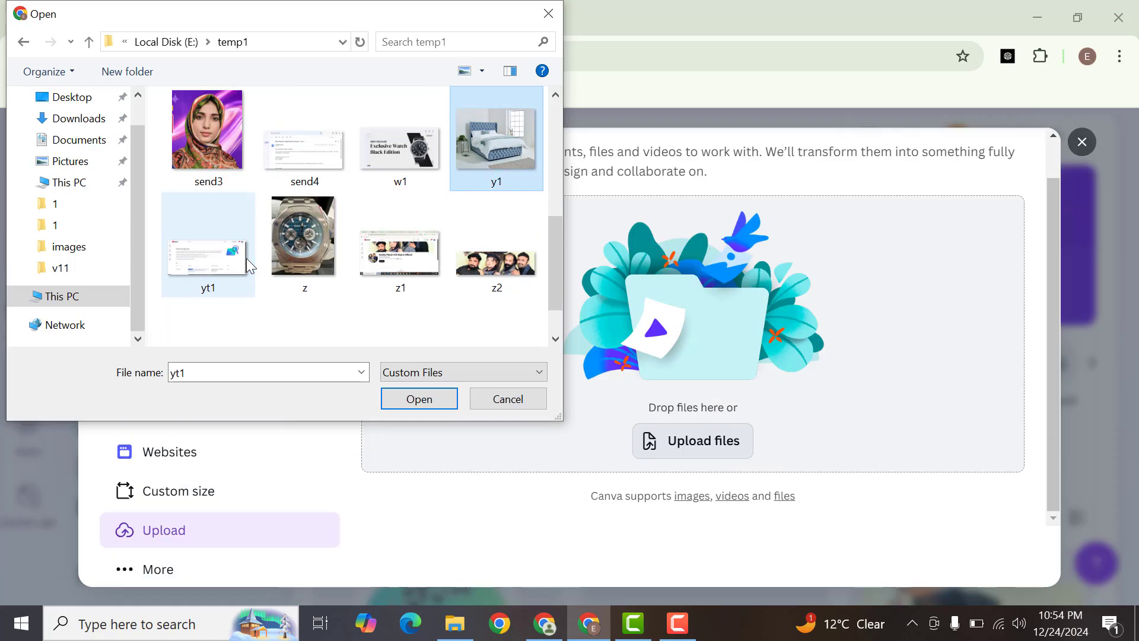
key(Escape)
key(Escape)
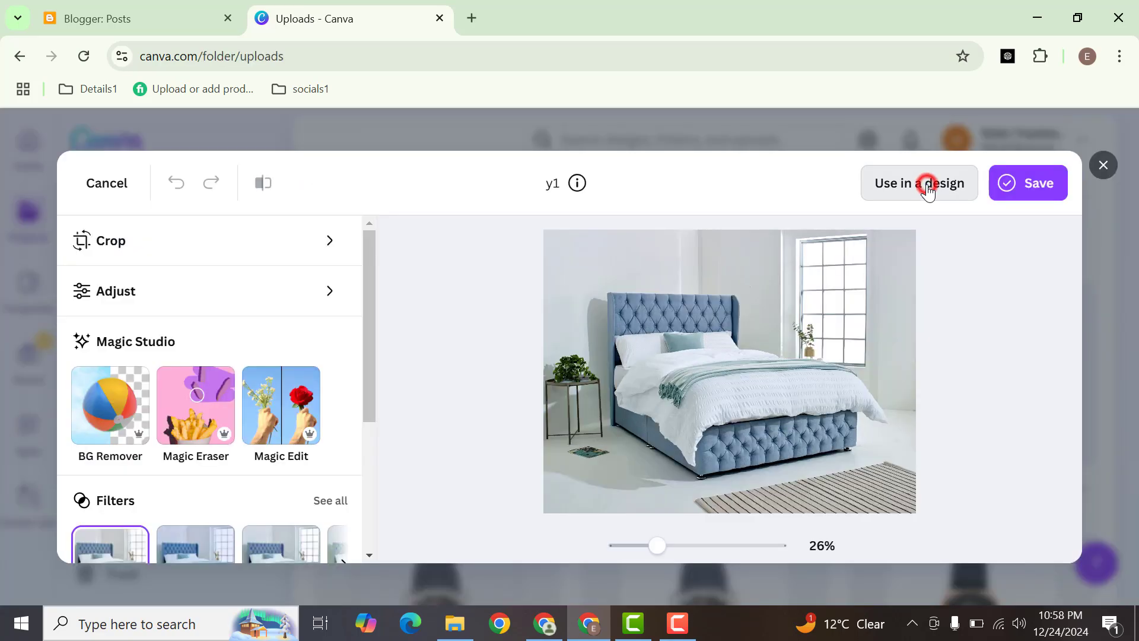
Step: Use the uploaded y1 image in a new design, then close the image editing options and deselect the image
click(927, 189)
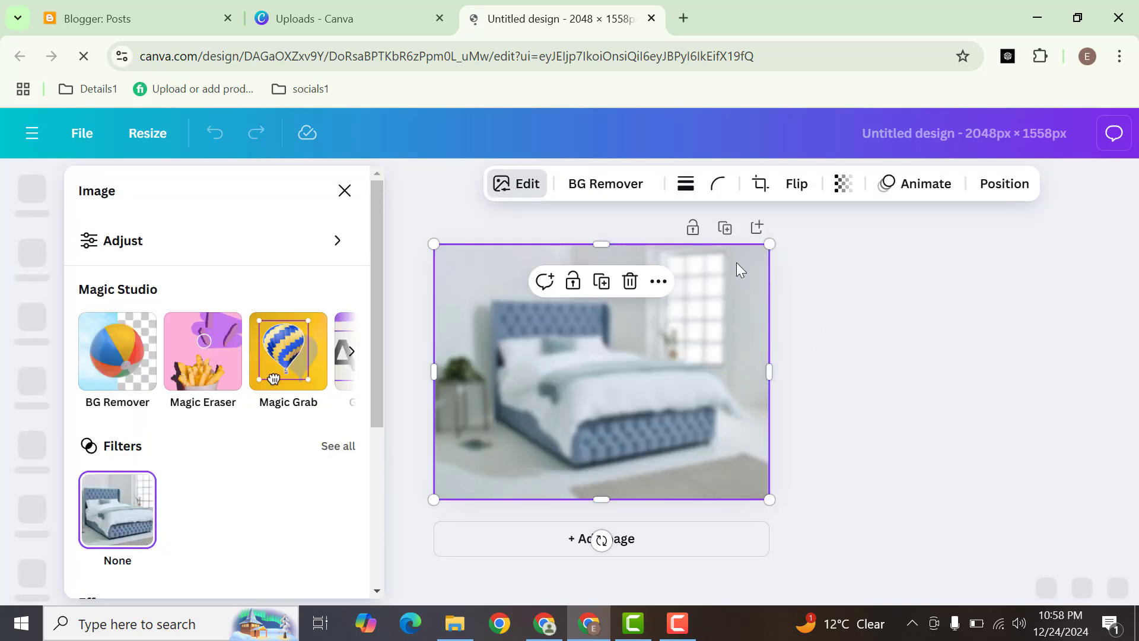
click(345, 190)
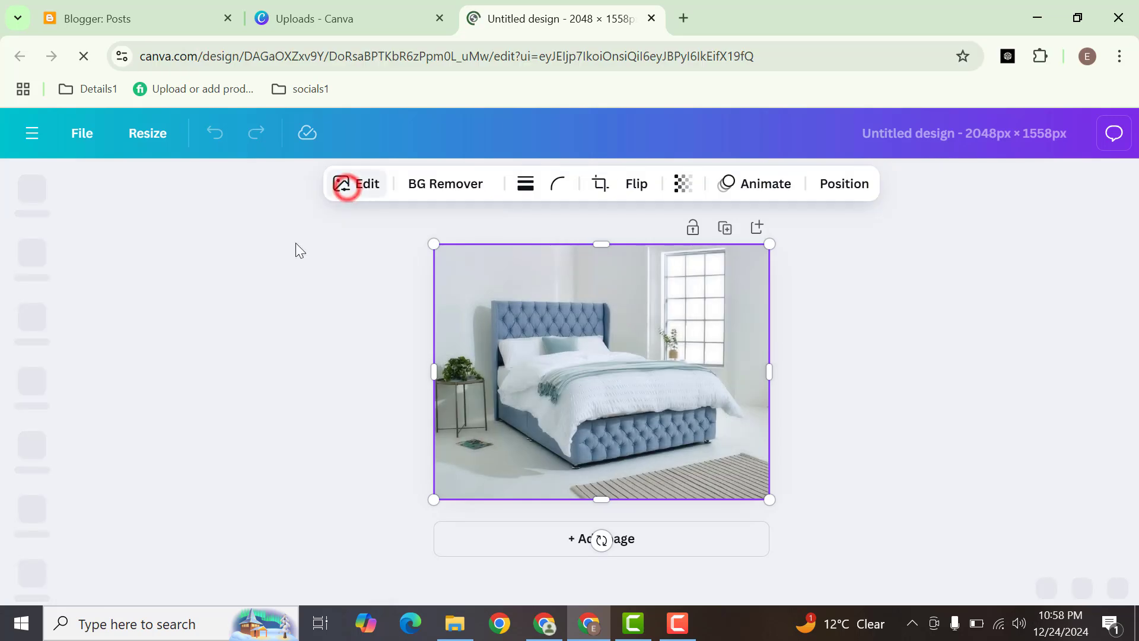
click(317, 354)
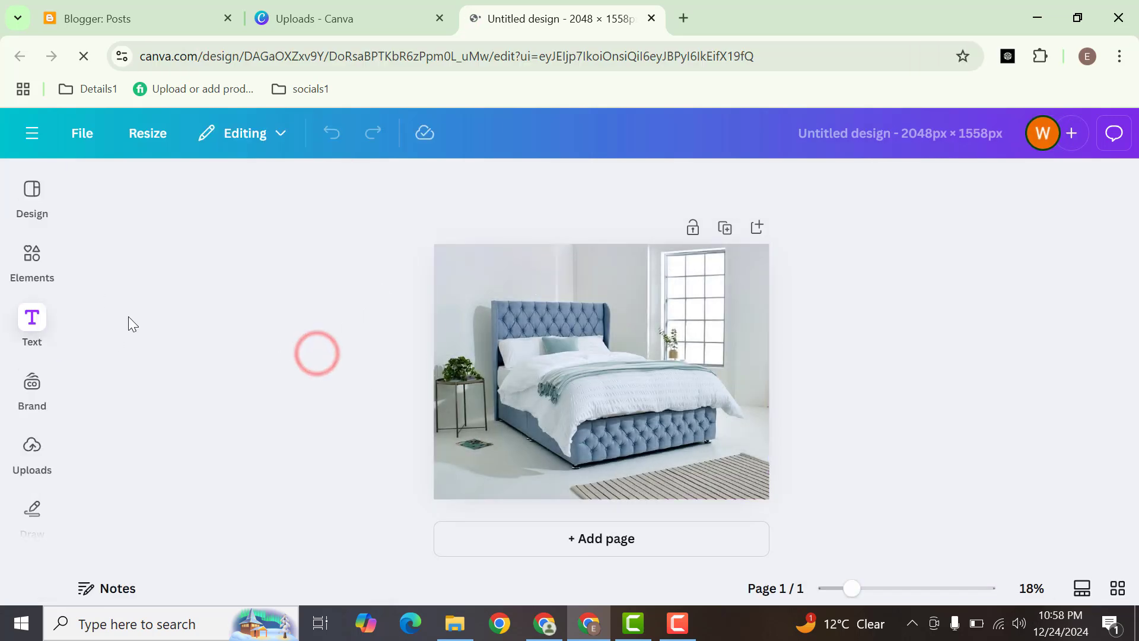
Step: Add a heading to the design with the text "Latest Bed Design"
click(26, 320)
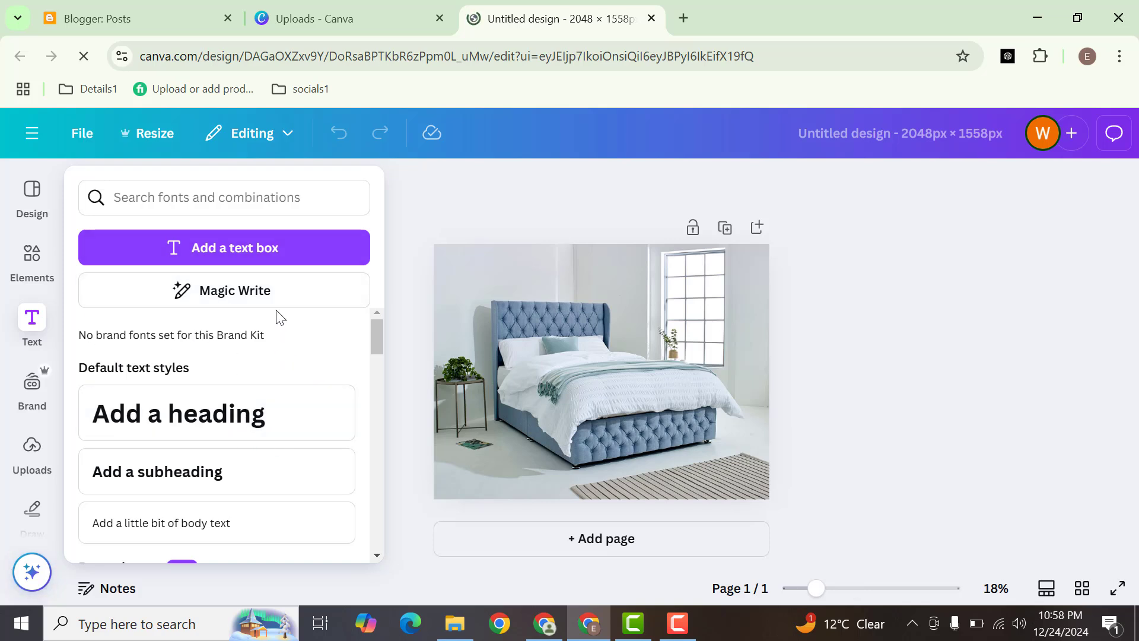
click(211, 424)
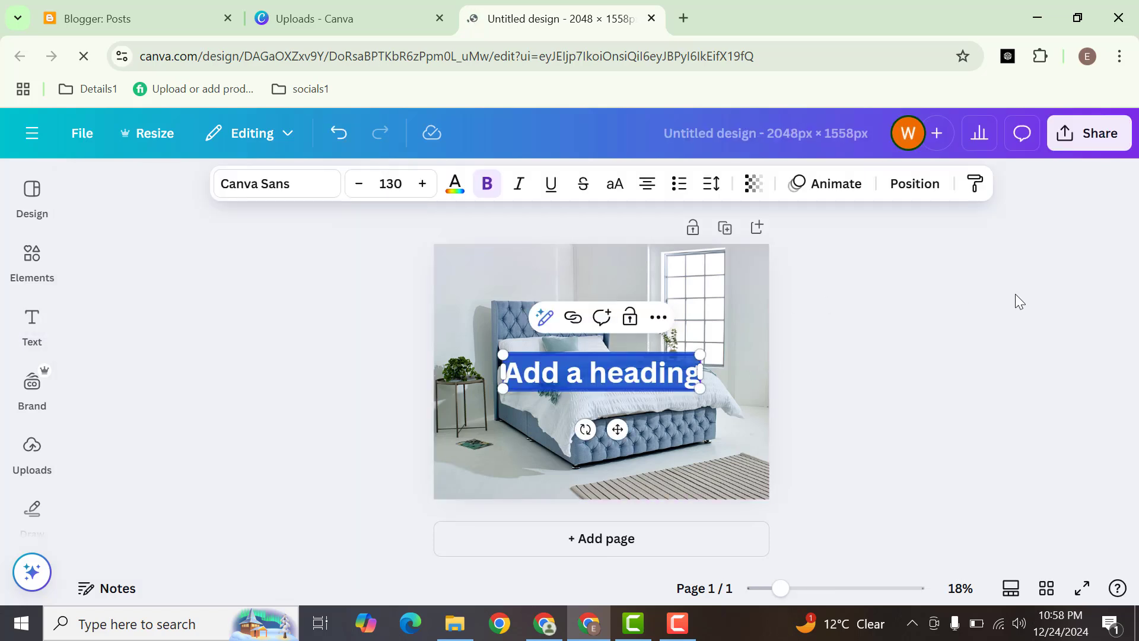
text(L)
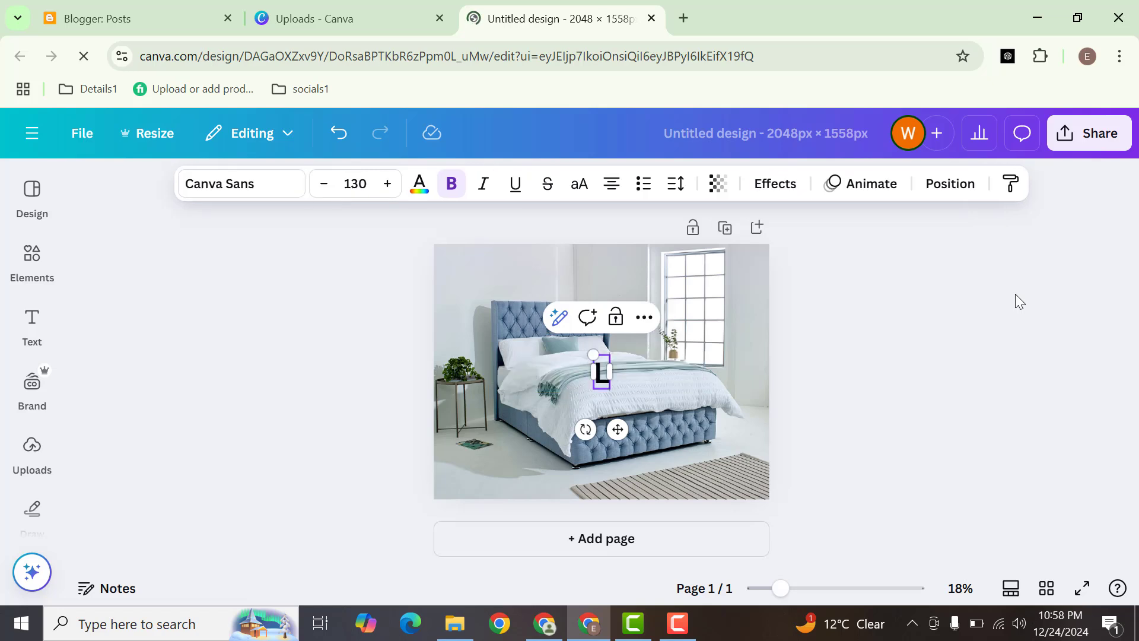
text(atest Be)
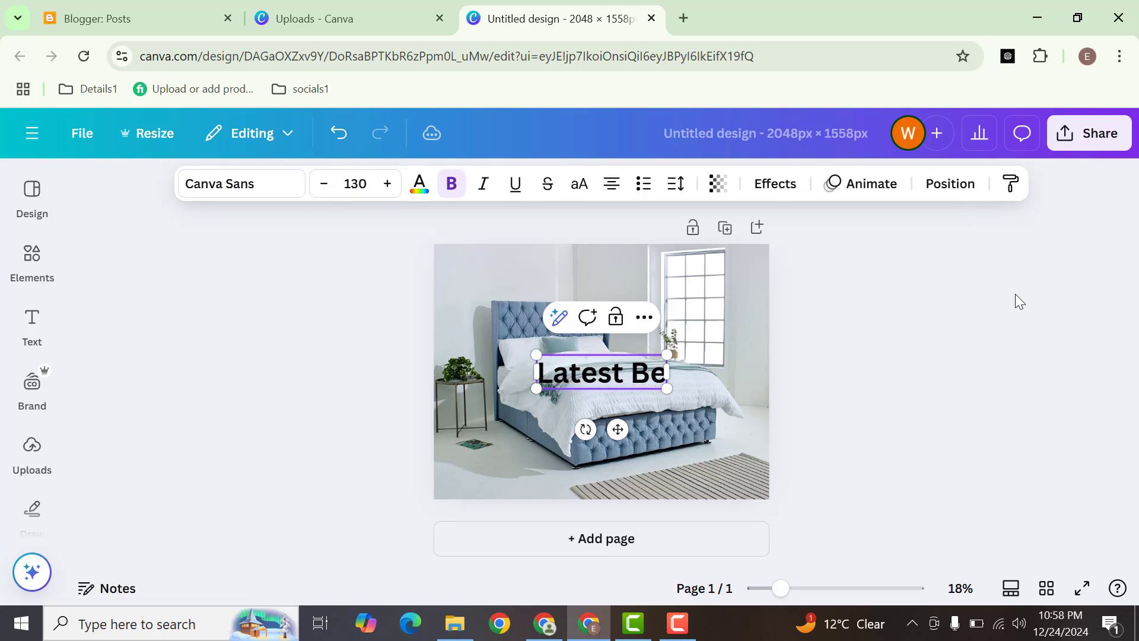
text(d Design)
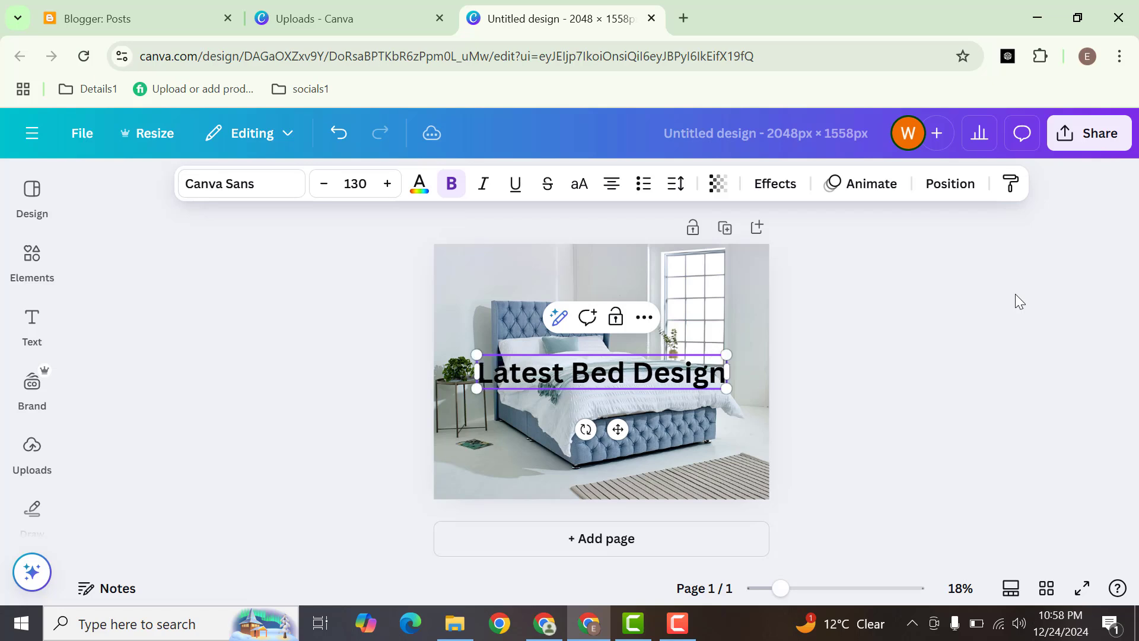
Step: Move the "Latest Bed Design" heading up to the top of the image, above the headboard
double_click(558, 373)
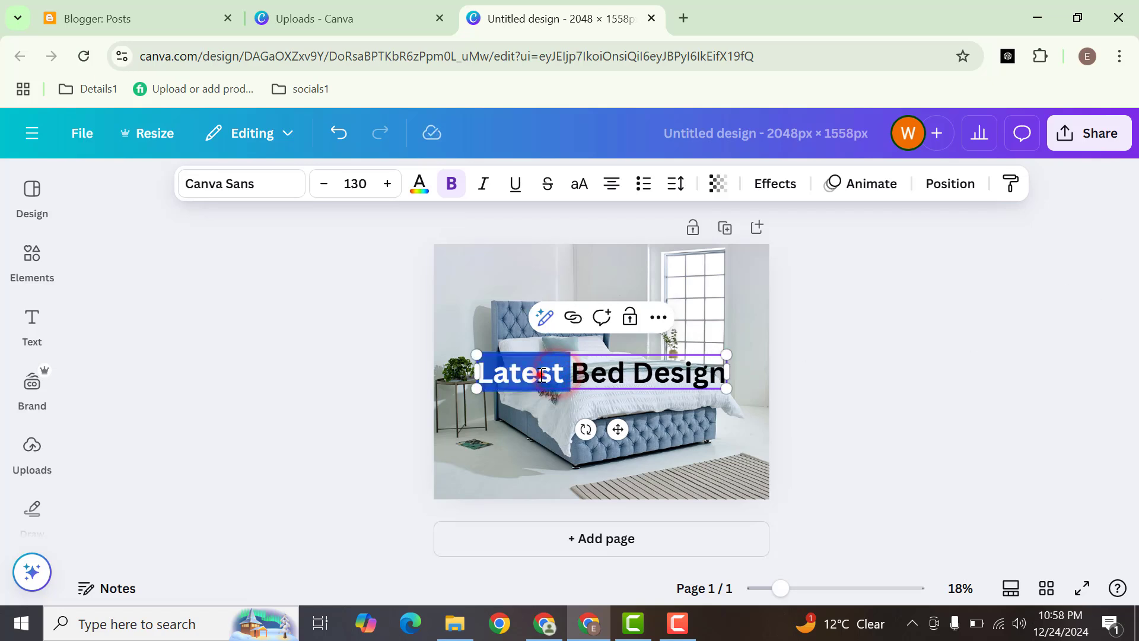
click(541, 372)
click(369, 437)
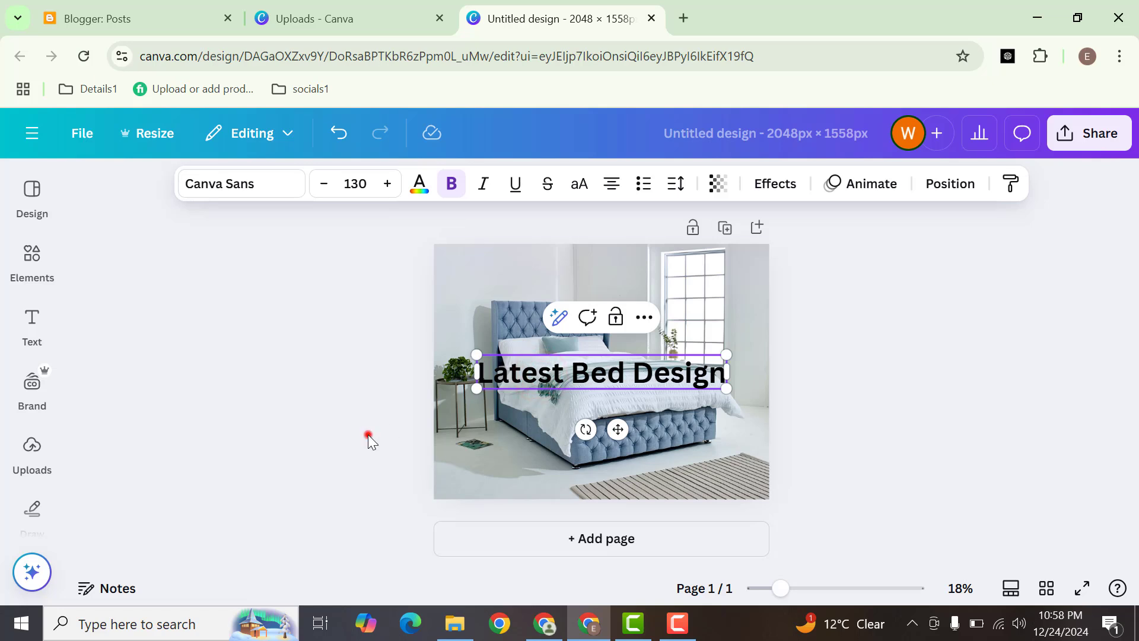
click(541, 372)
drag(541, 373, 550, 264)
click(1113, 359)
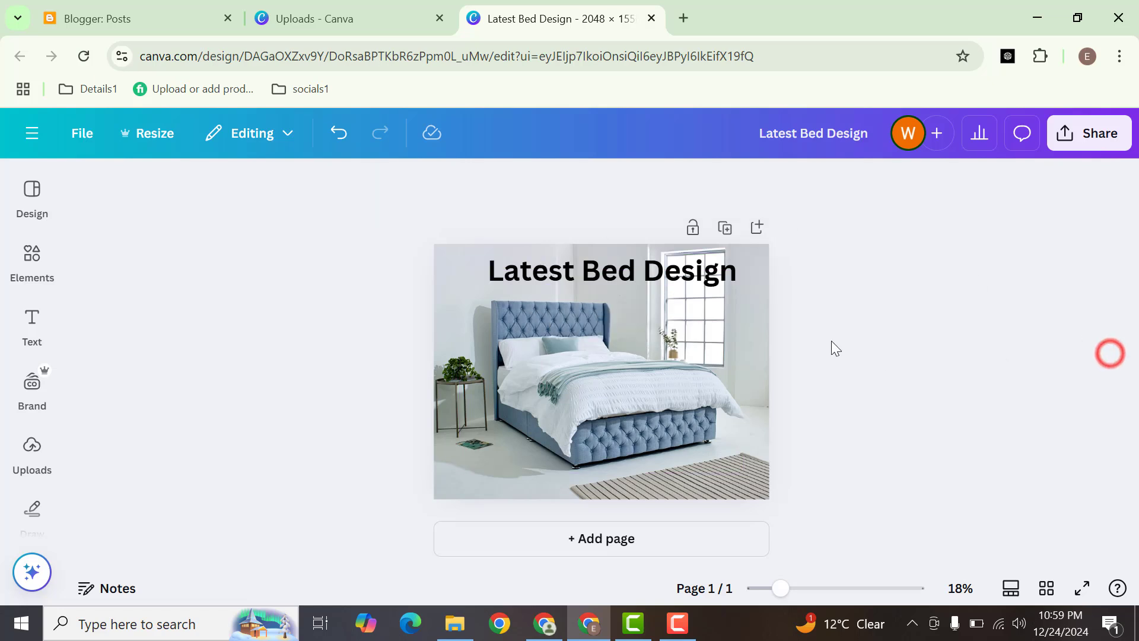
Step: Change the heading's text colour to the custom purple-pink #B84FAD, then deselect the heading
click(682, 273)
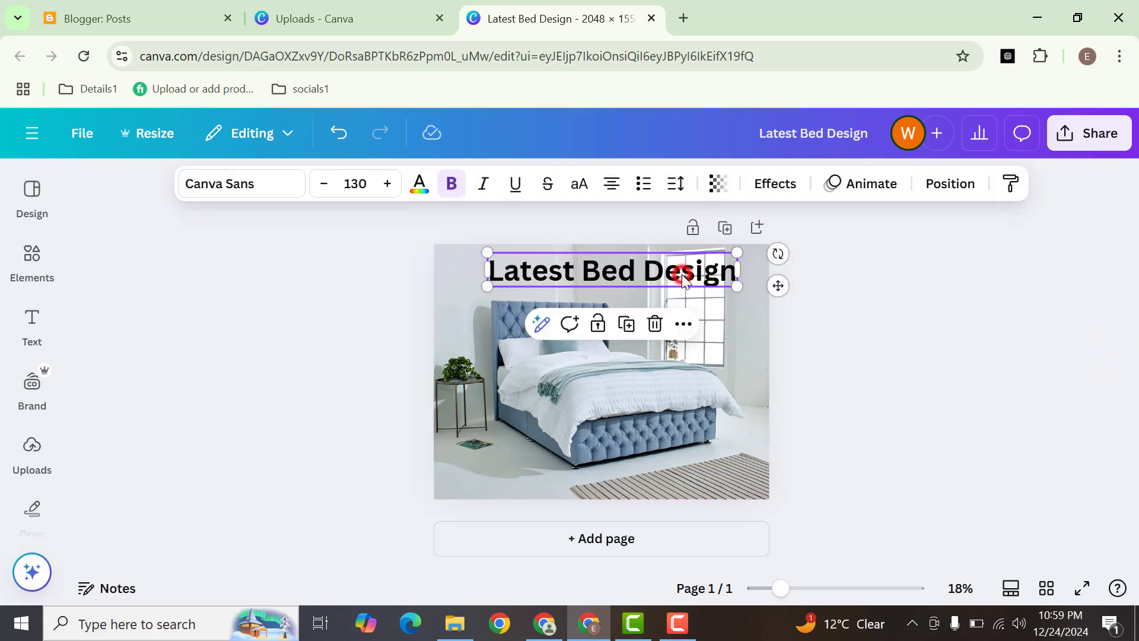
click(419, 184)
click(209, 322)
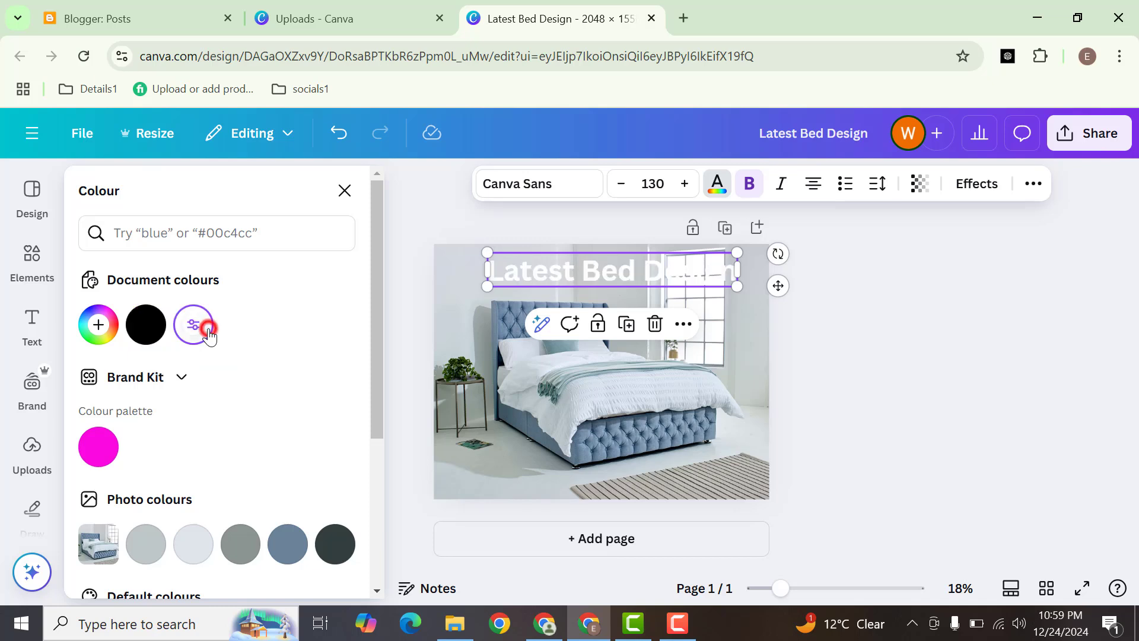
click(98, 446)
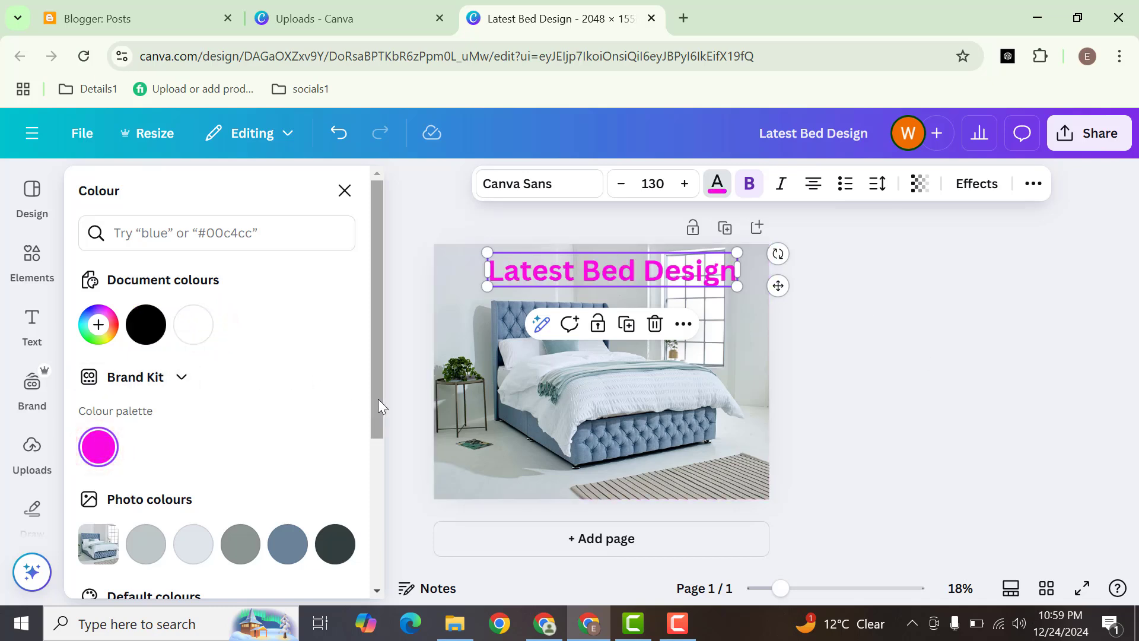
click(98, 324)
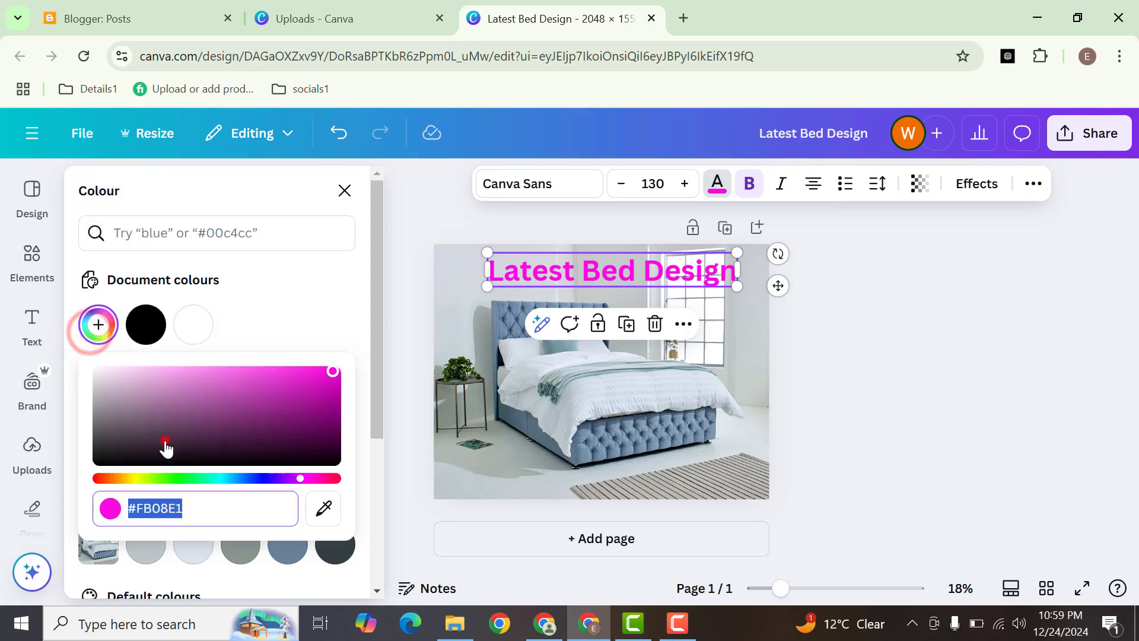
drag(163, 447, 234, 391)
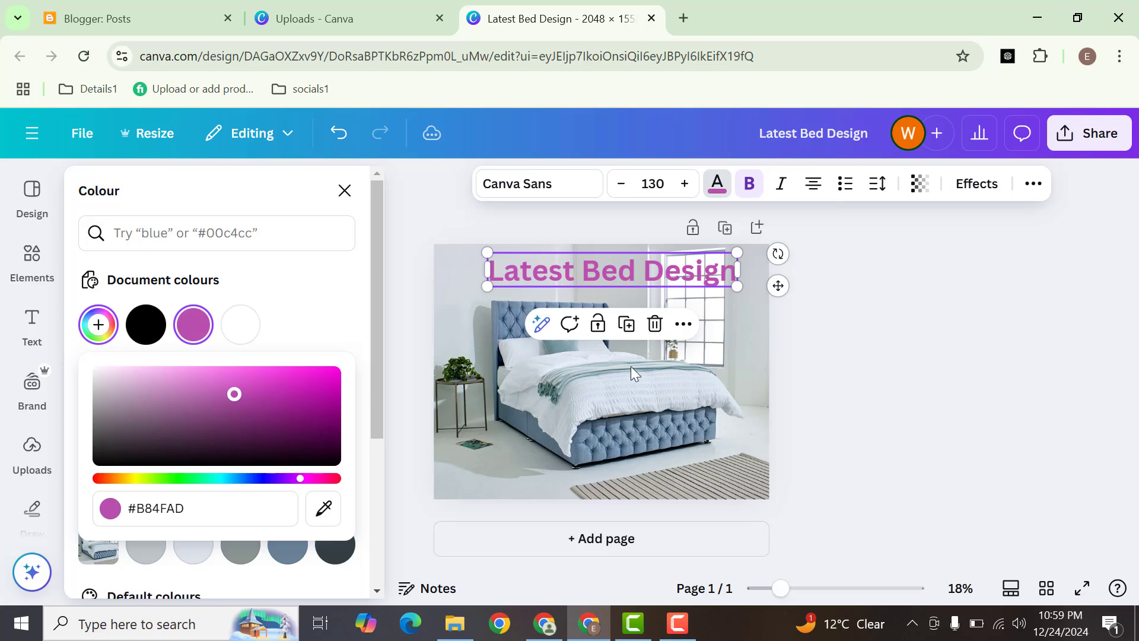
click(965, 343)
click(921, 273)
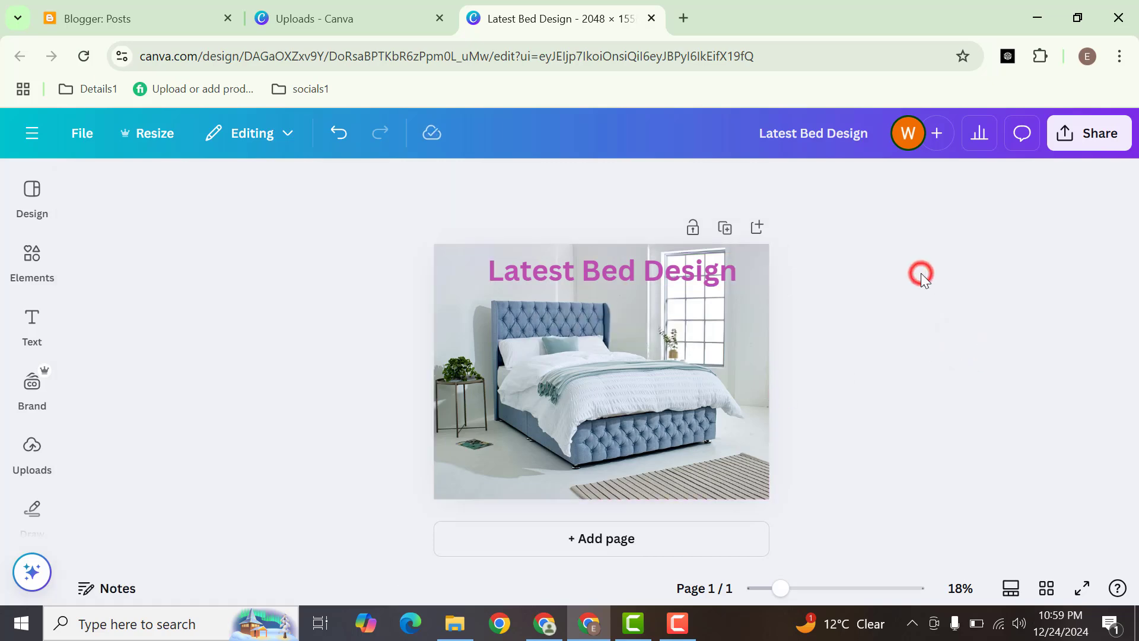
Step: Open the design's download settings and choose JPG as the file type
click(1087, 148)
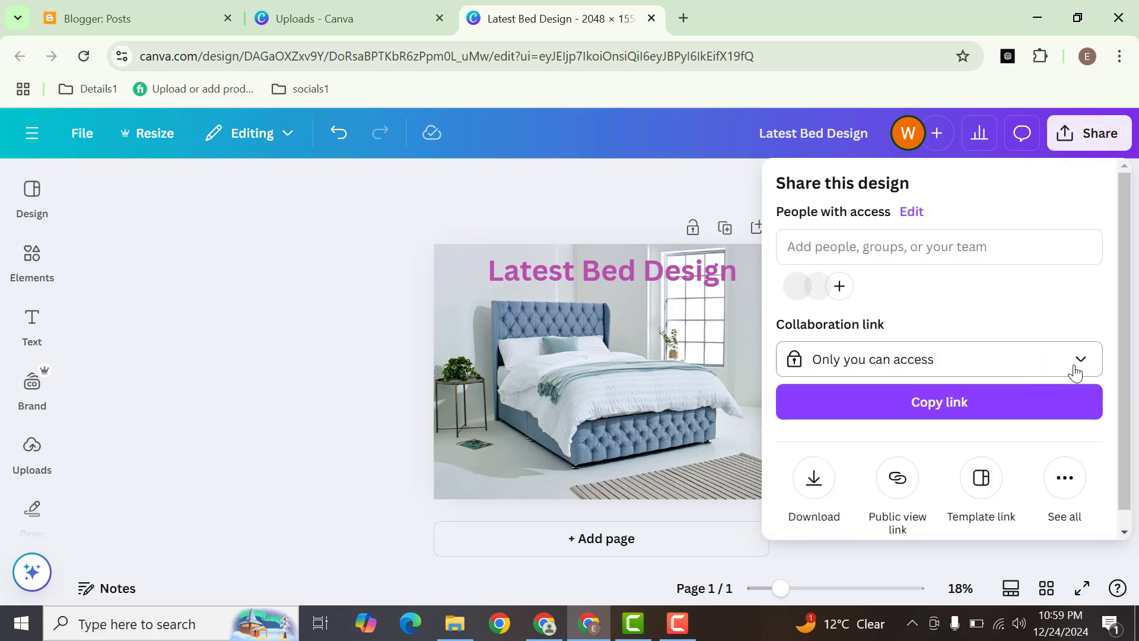
drag(1126, 277, 1128, 337)
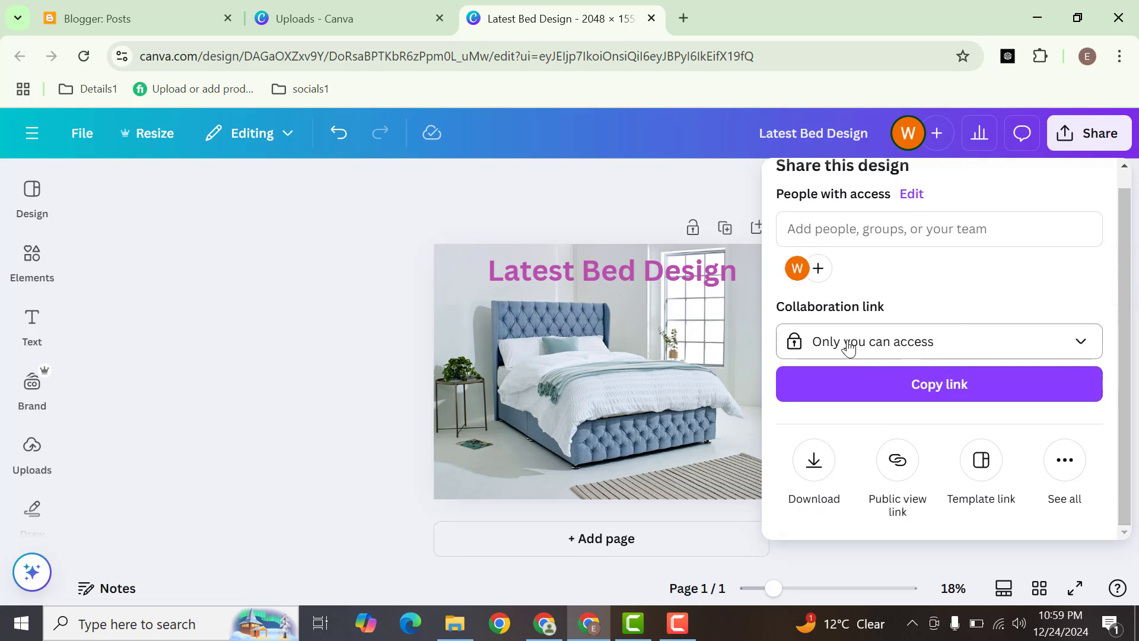
click(821, 469)
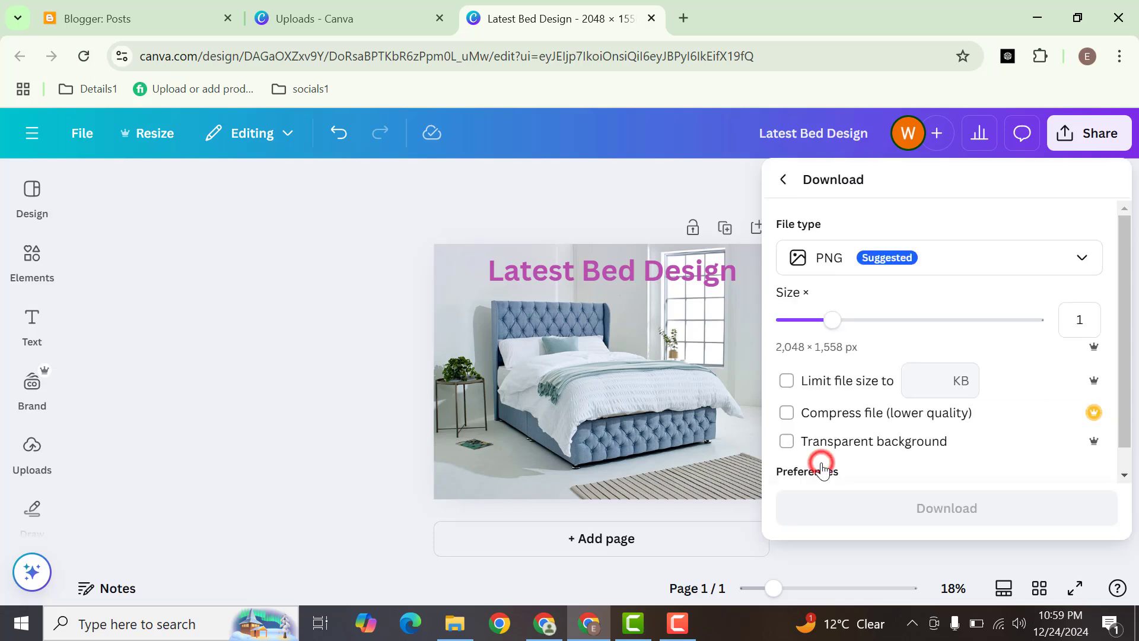
mouse_move(1123, 326)
mouse_down()
mouse_move(1125, 345)
mouse_move(1124, 322)
mouse_up()
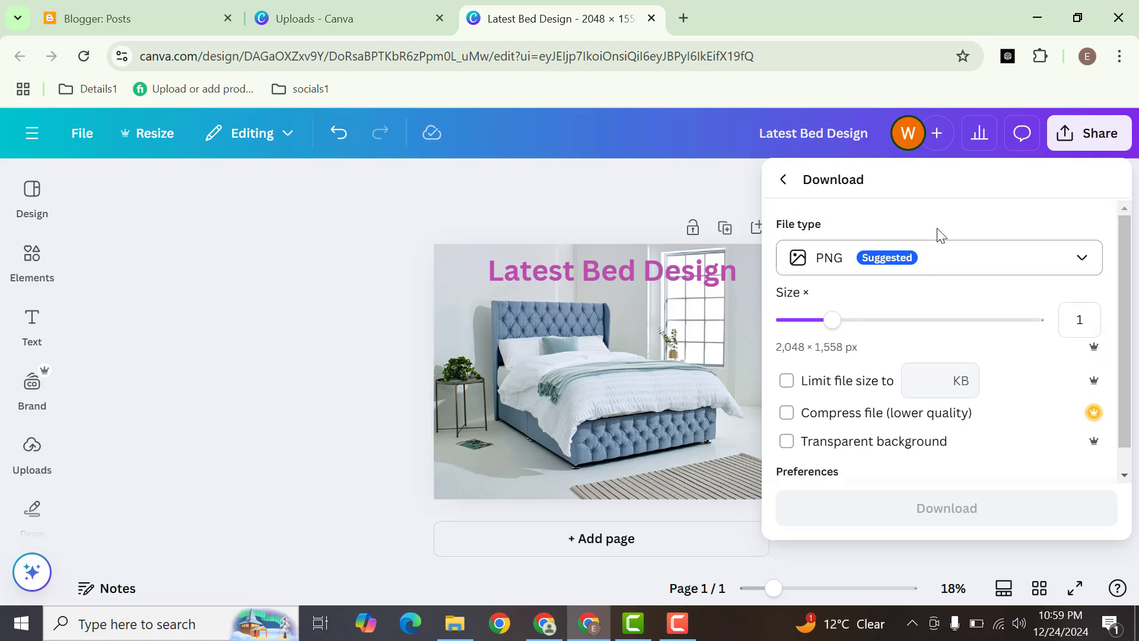
click(955, 259)
click(886, 264)
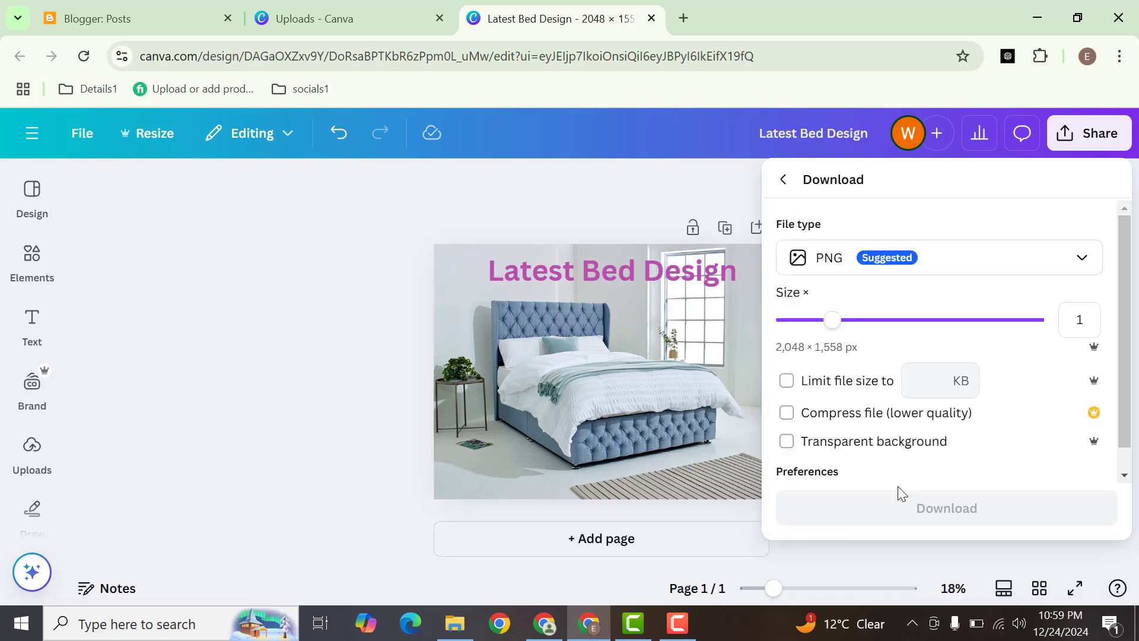
click(953, 255)
click(890, 319)
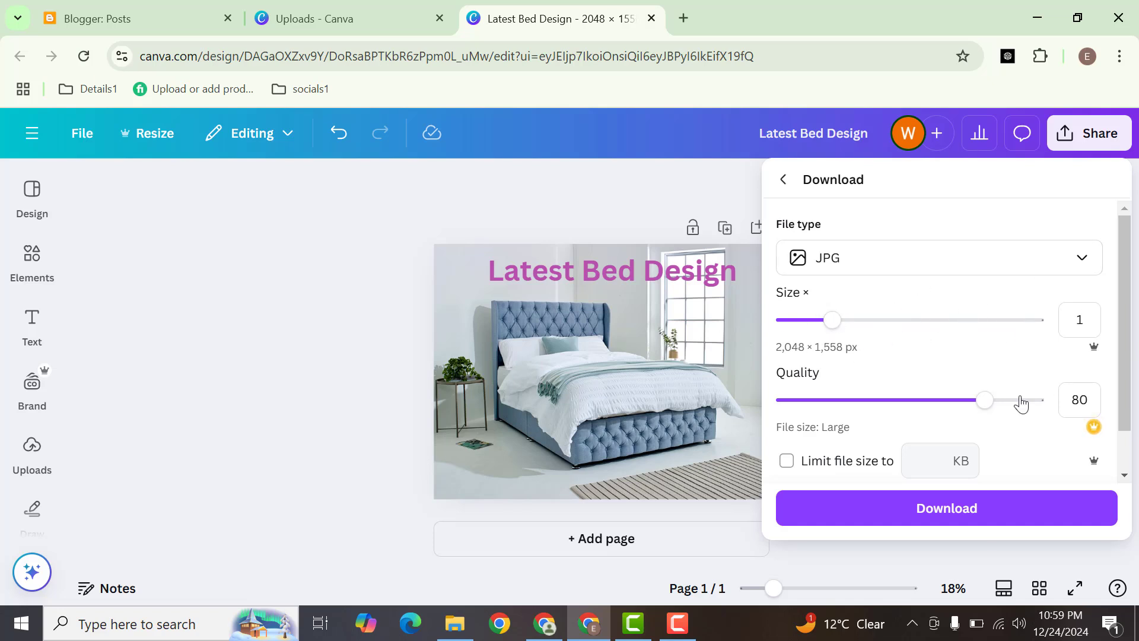
Step: Set the download size multiplier to 1.25, download the JPG, and open the recent download history
mouse_move(832, 329)
mouse_down()
mouse_move(877, 327)
mouse_move(855, 328)
mouse_up()
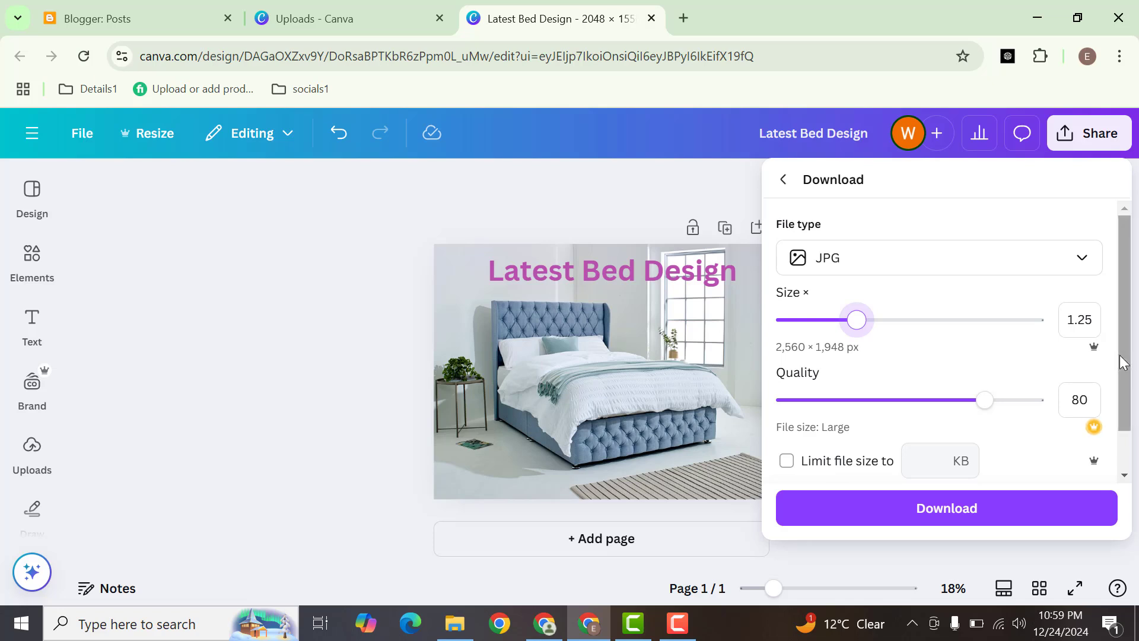
drag(1121, 356, 1112, 449)
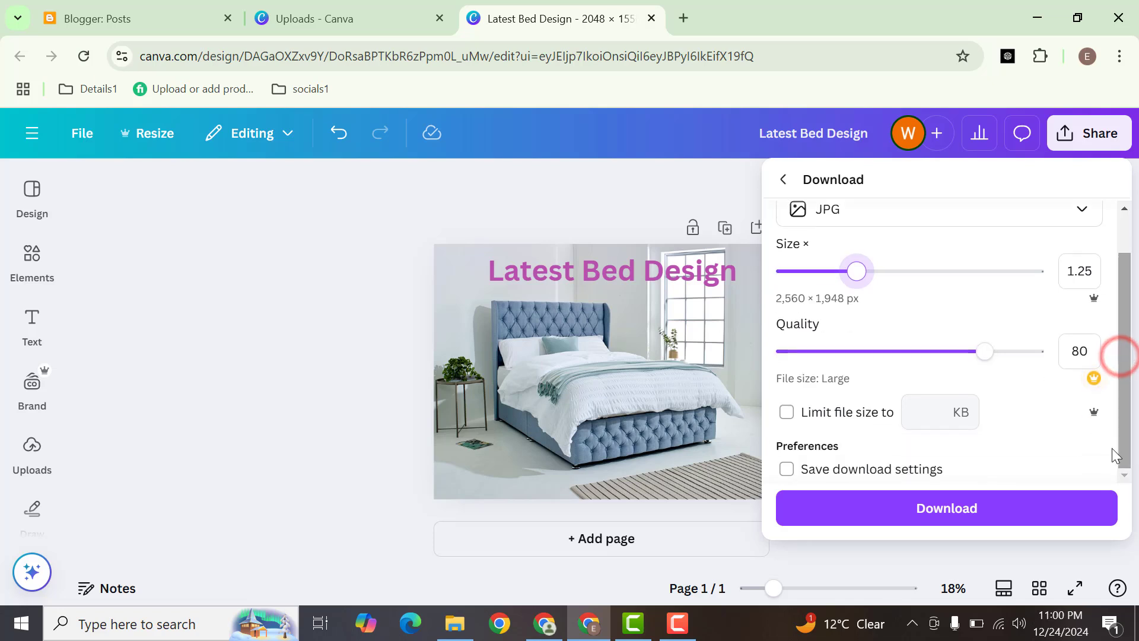
click(947, 509)
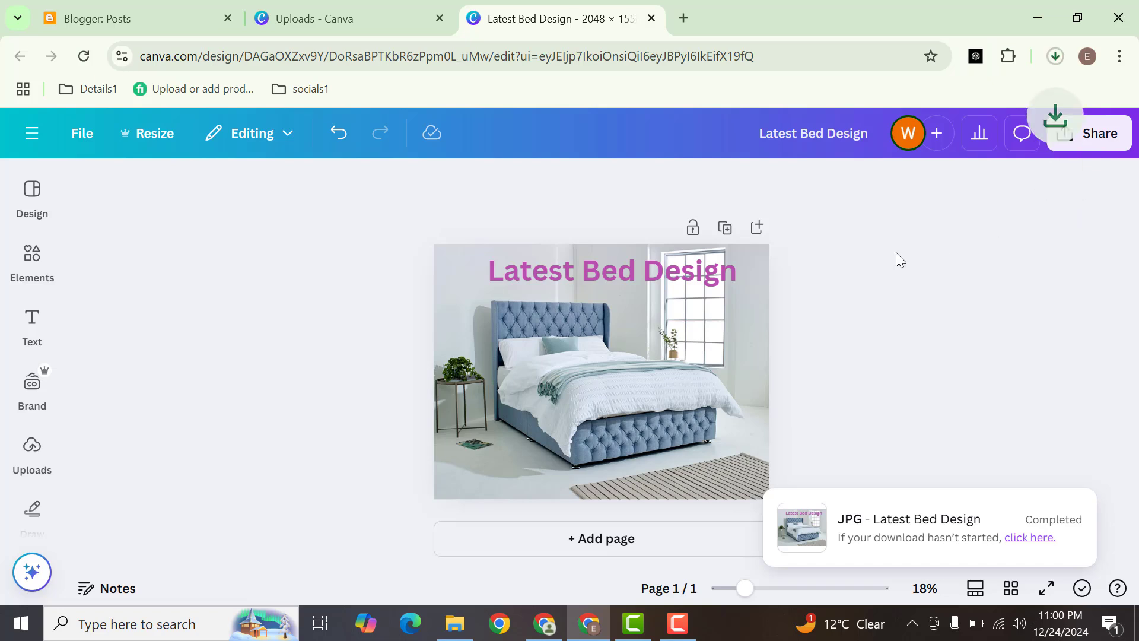
click(1055, 55)
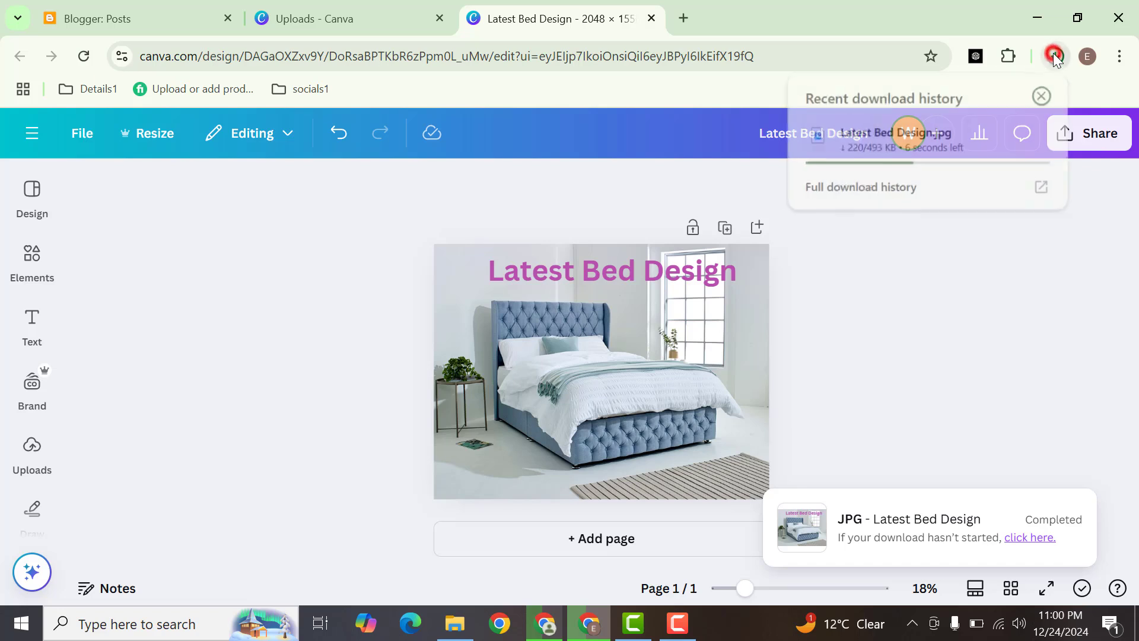